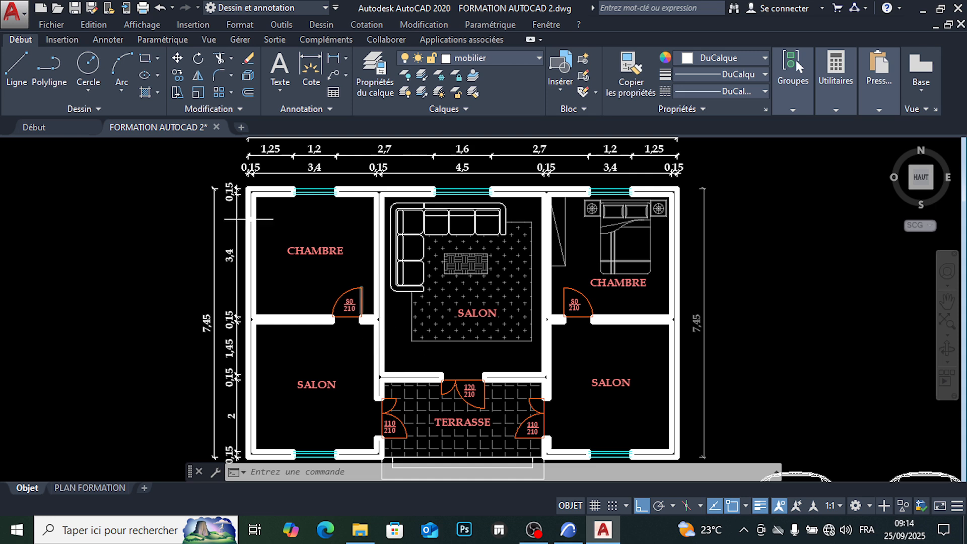
Step: Set the drawing's insertion scale units to metres (Mètres)
click(13, 13)
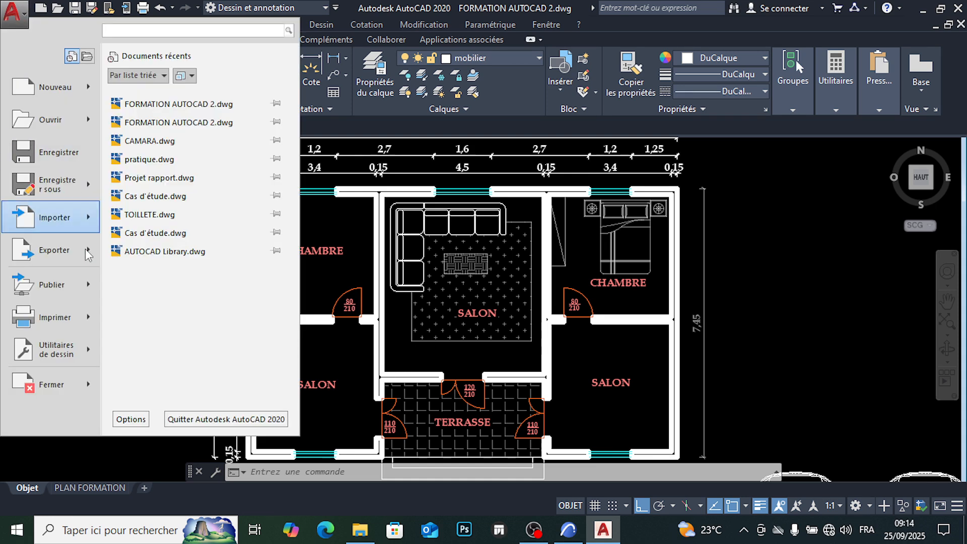
click(80, 349)
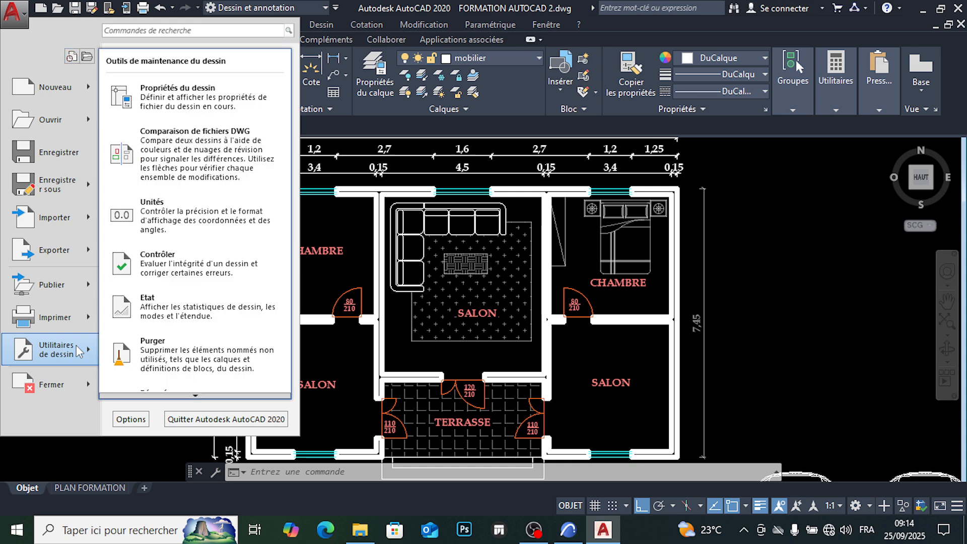
click(207, 217)
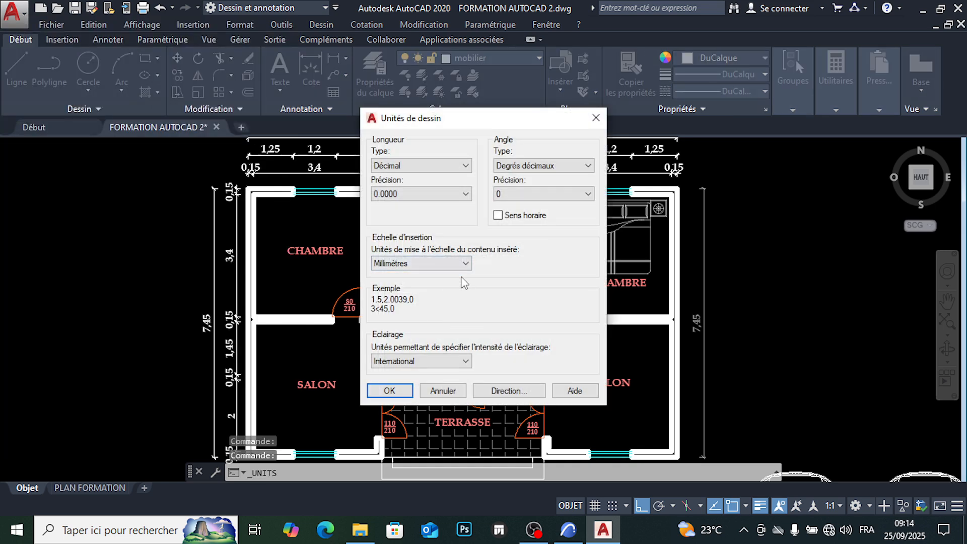
click(432, 263)
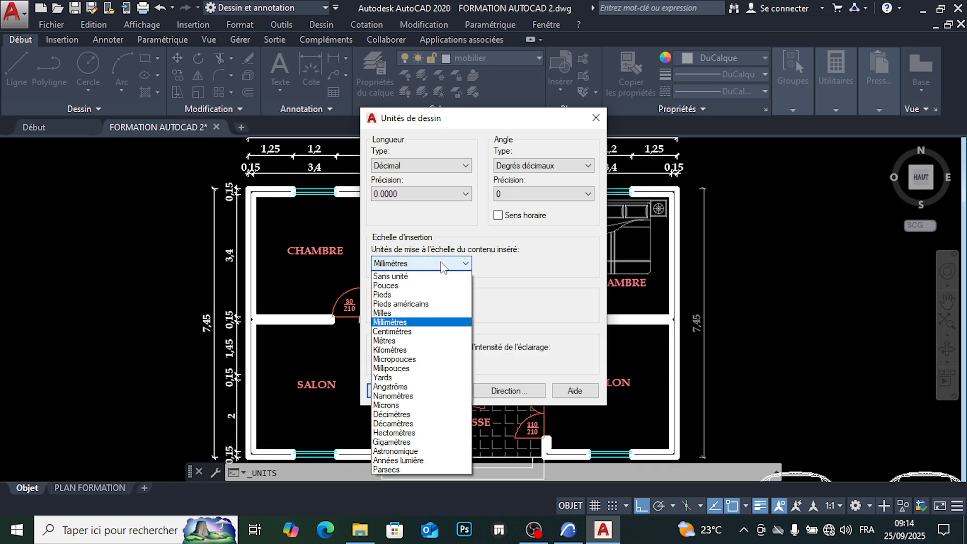
click(414, 341)
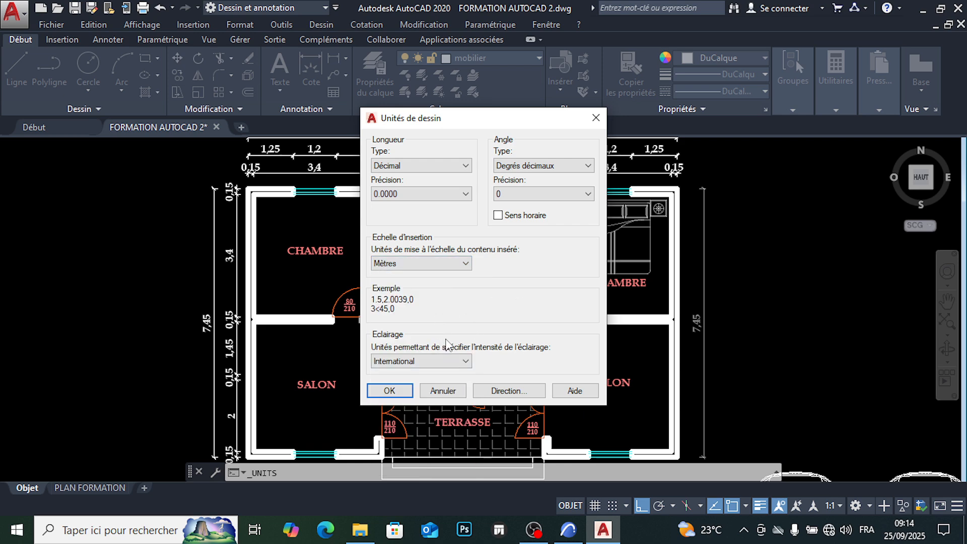
click(389, 391)
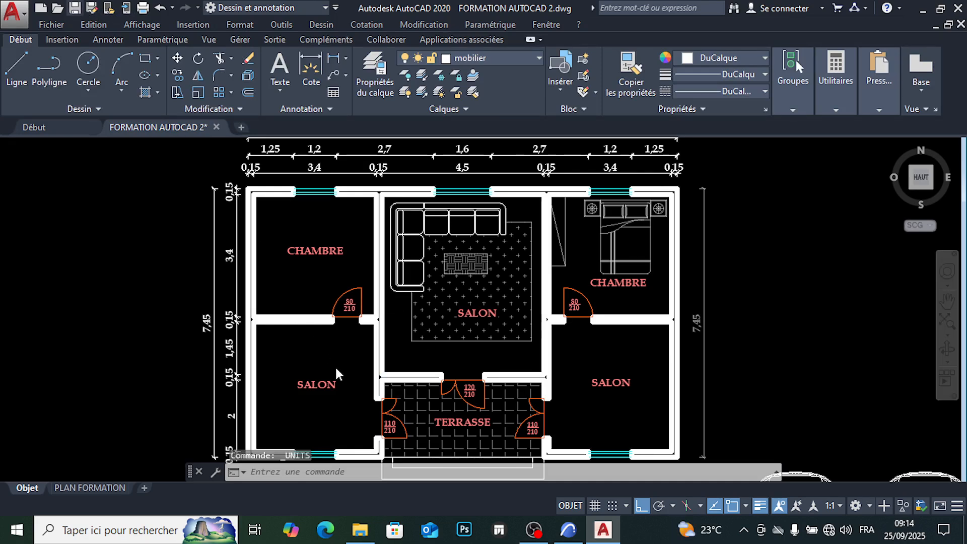
Step: Save and close the FORMATION AUTOCAD 2 drawing, and switch to ARCHICAD
key(ctrl+s)
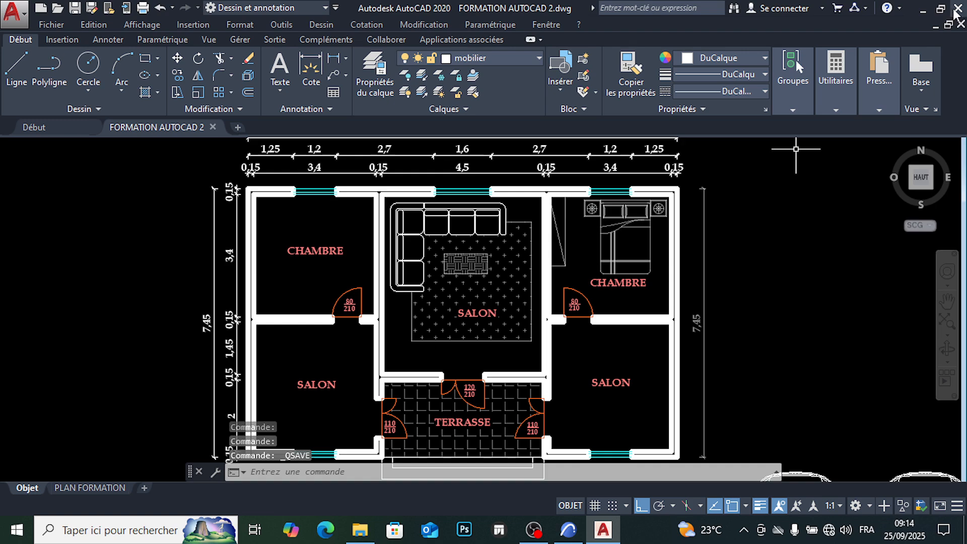
click(960, 24)
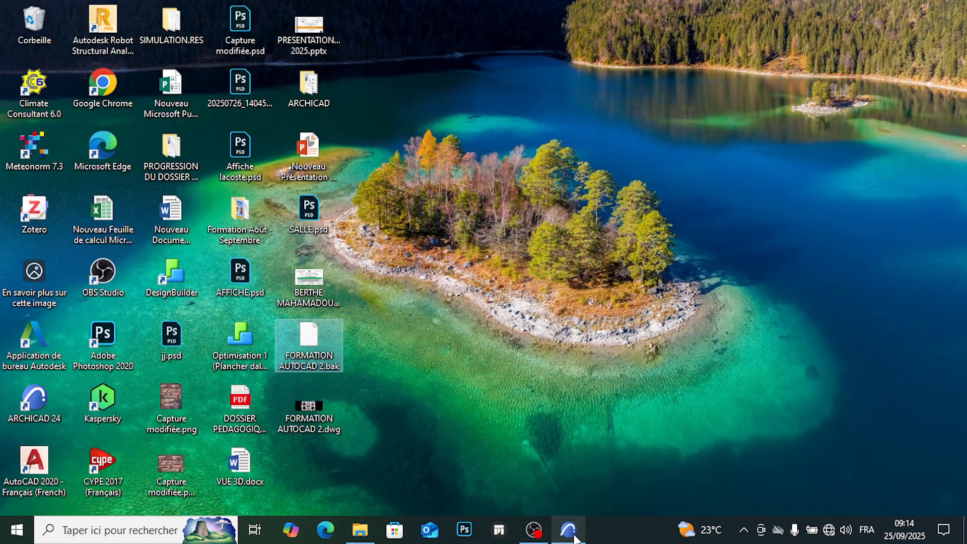
click(569, 529)
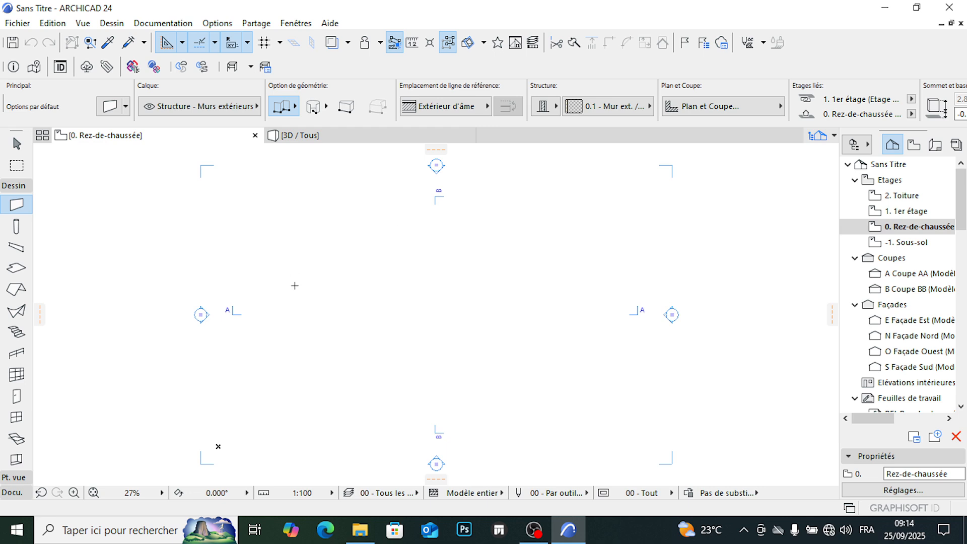
Step: Choose FORMATION AUTOCAD 2.dwg from the desktop as an external drawing for the ground floor plan
click(11, 23)
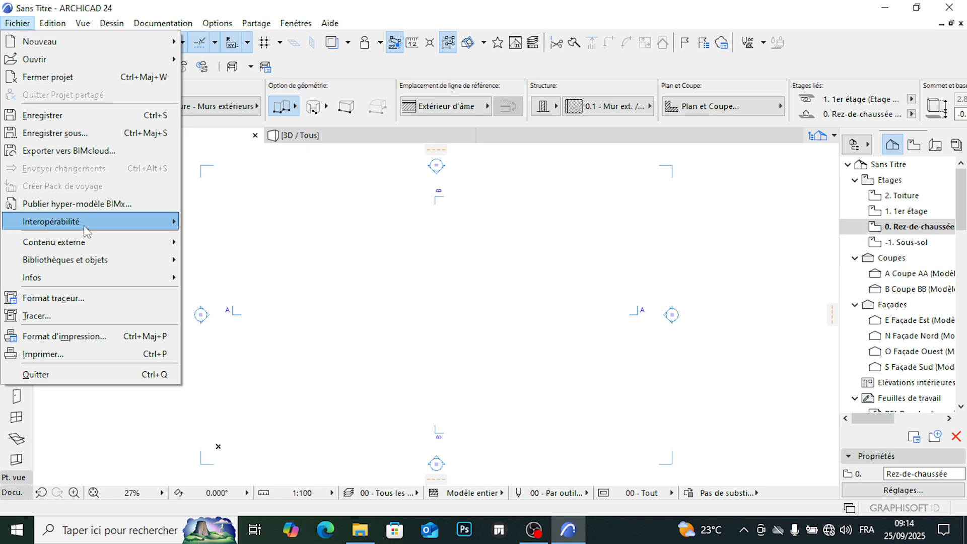
mouse_move(86, 248)
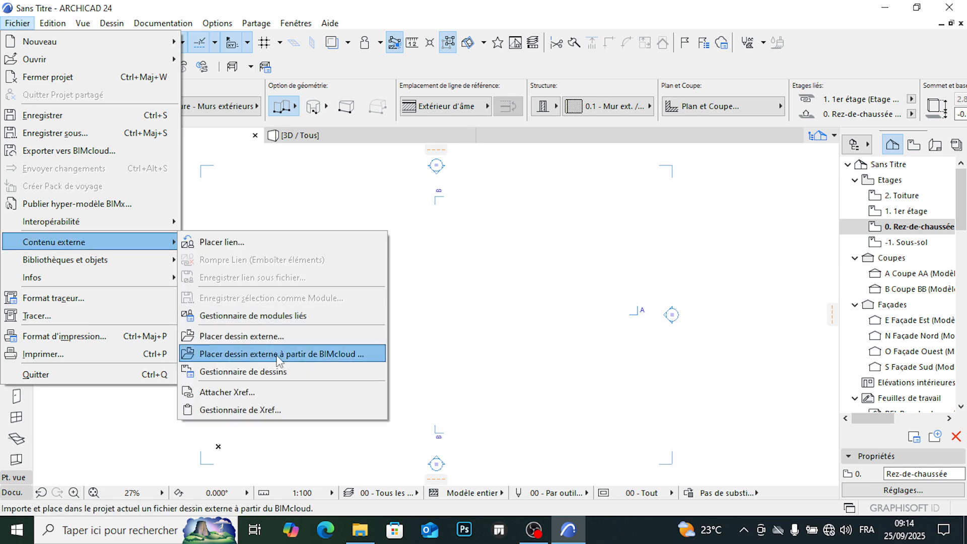
click(282, 336)
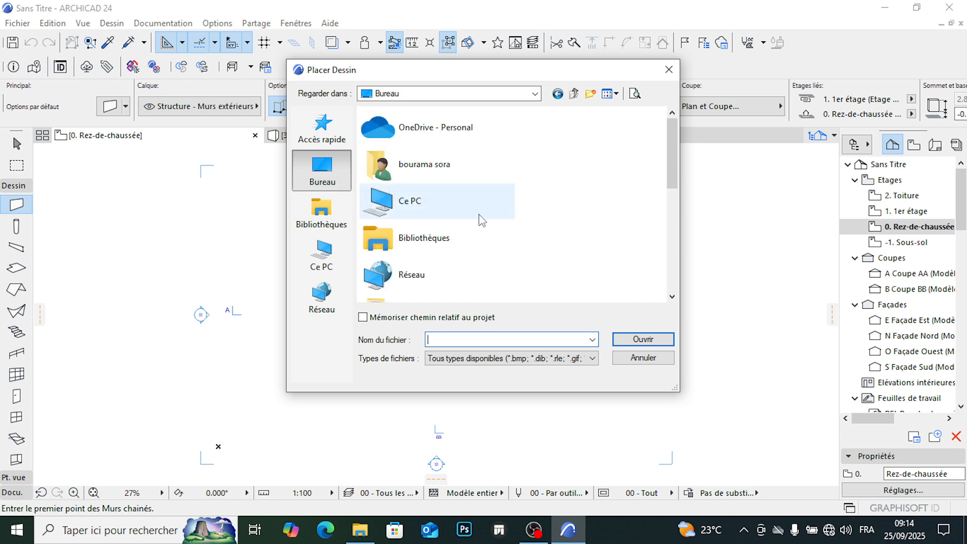
scroll(479, 216, down, 5)
click(448, 289)
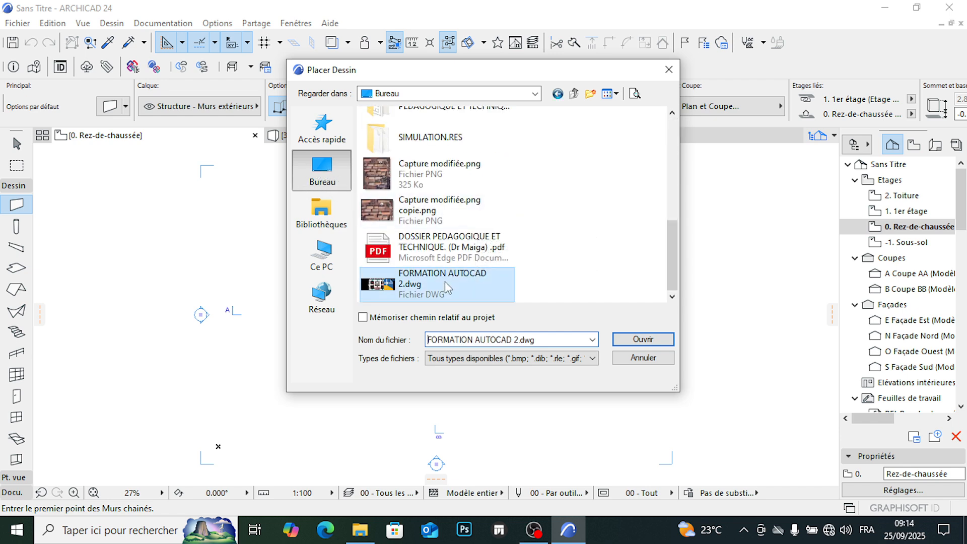
click(643, 339)
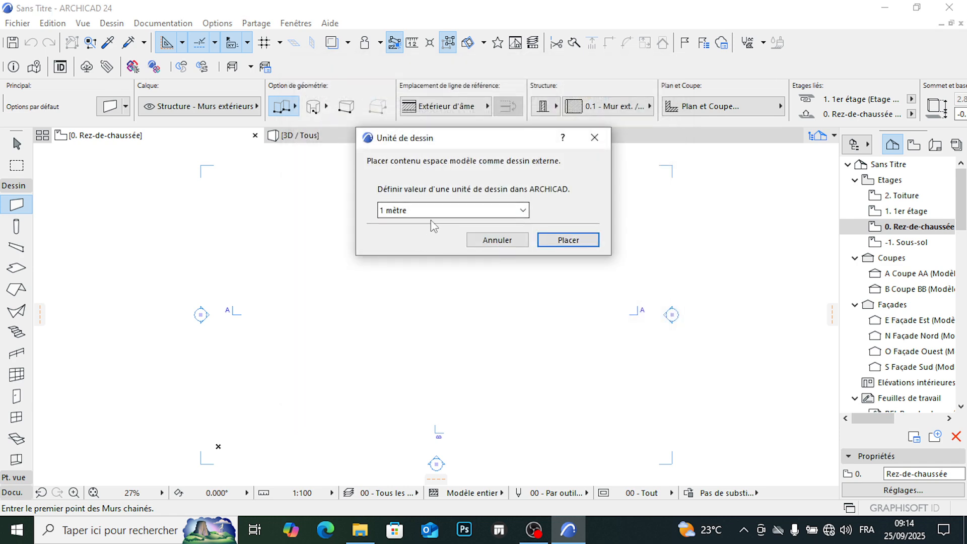
Step: Set the drawing unit to 1 metre and place the drawing midway between the elevation markers, ignoring the missing ltypeshp.shx reference
click(436, 211)
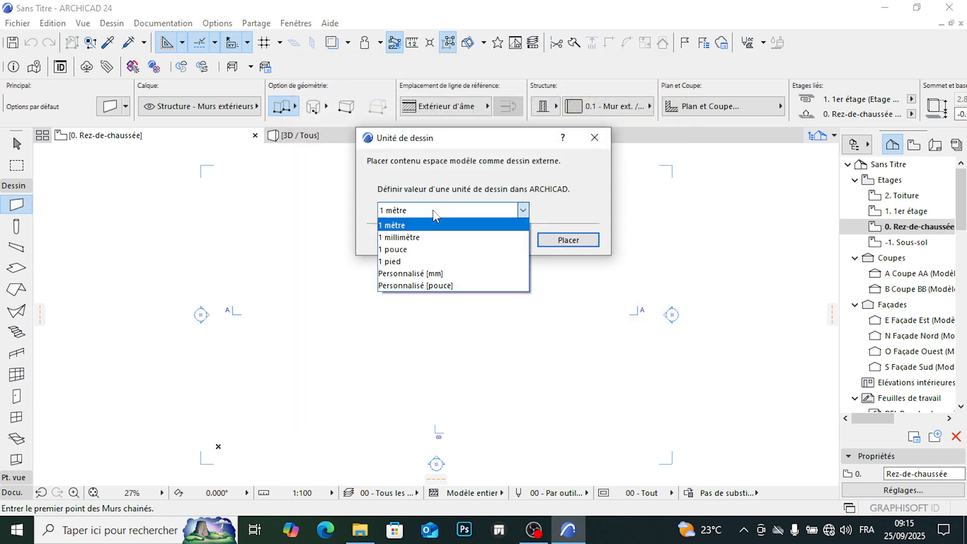
click(478, 222)
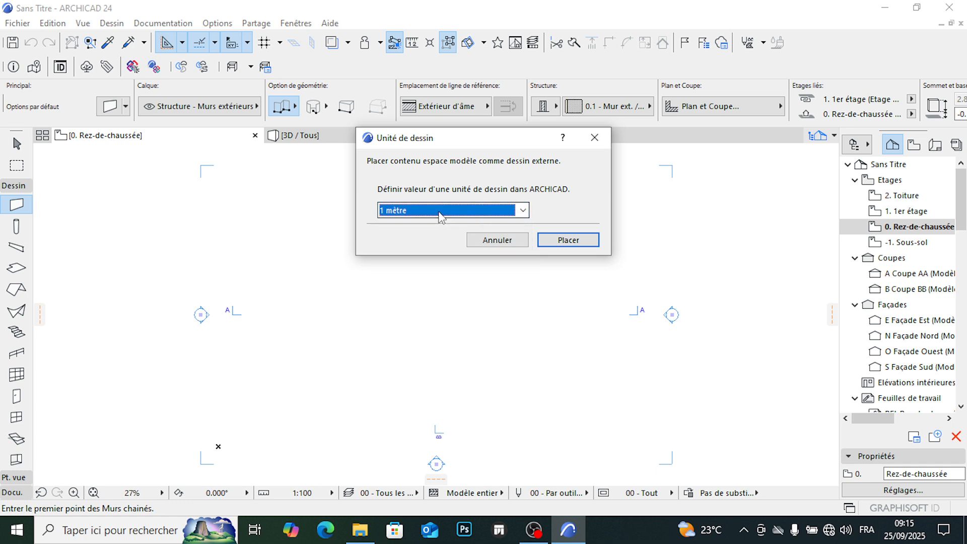
click(557, 239)
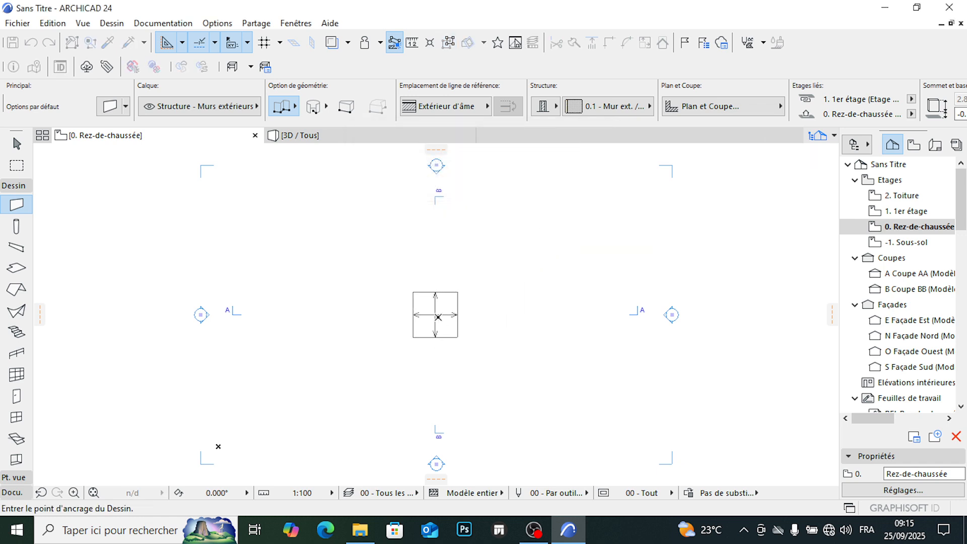
click(433, 316)
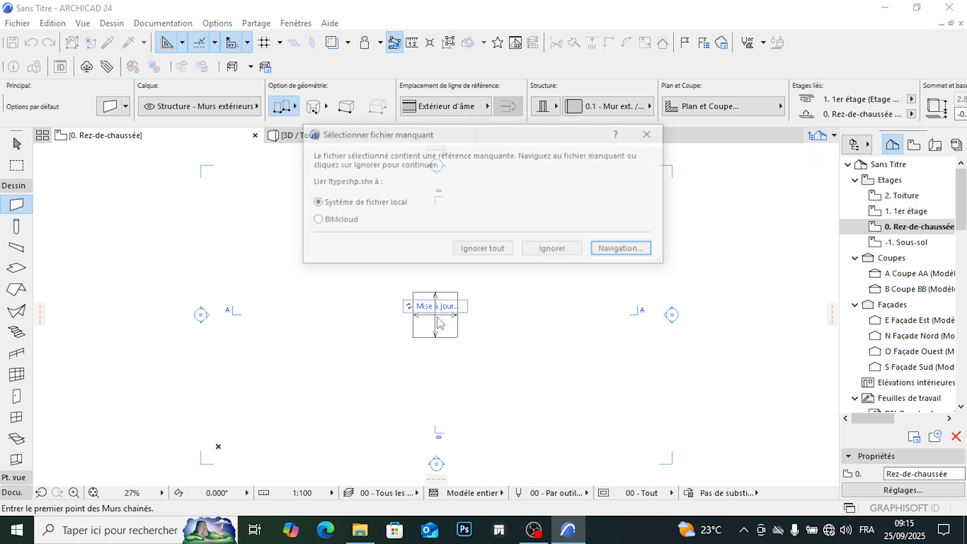
click(548, 252)
Step: Decompose the placed drawing in the current view with nested layers imported (Importer calques emboîtés), keeping the original elements
scroll(413, 288, up, 8)
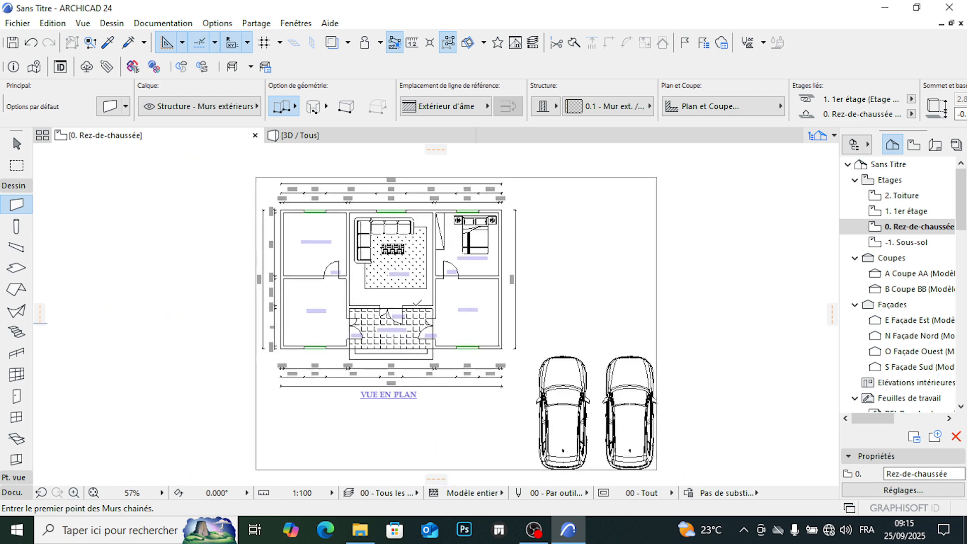
scroll(413, 288, down, 3)
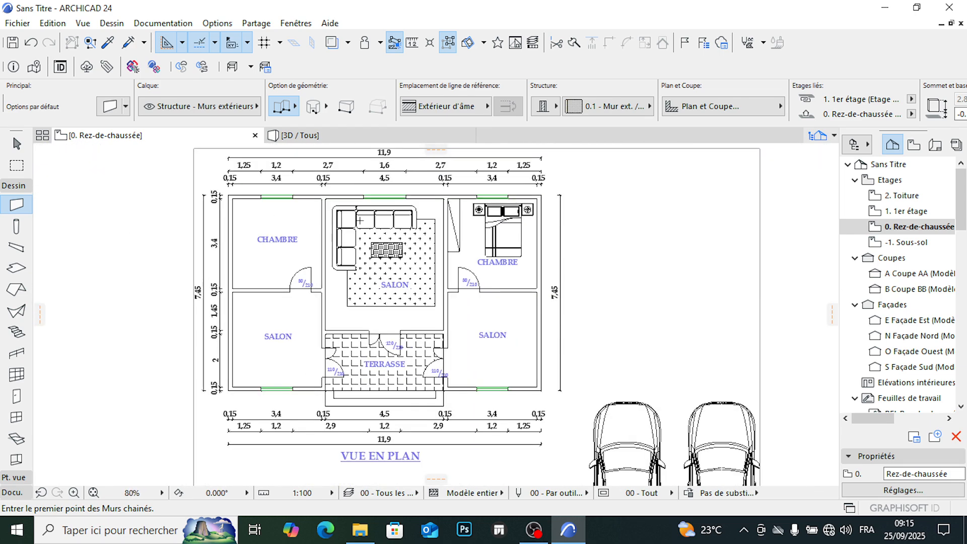
scroll(282, 243, down, 1)
scroll(337, 185, up, 2)
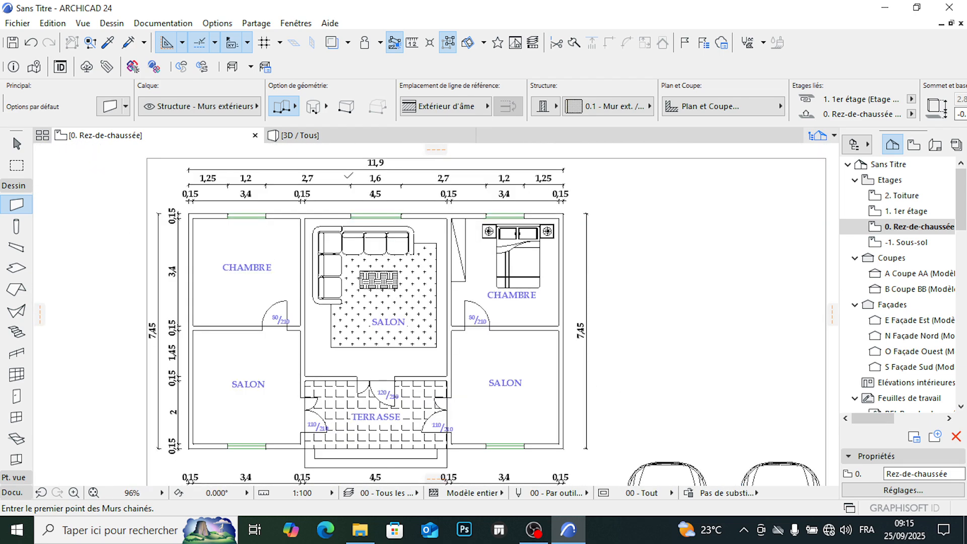
click(16, 144)
click(619, 220)
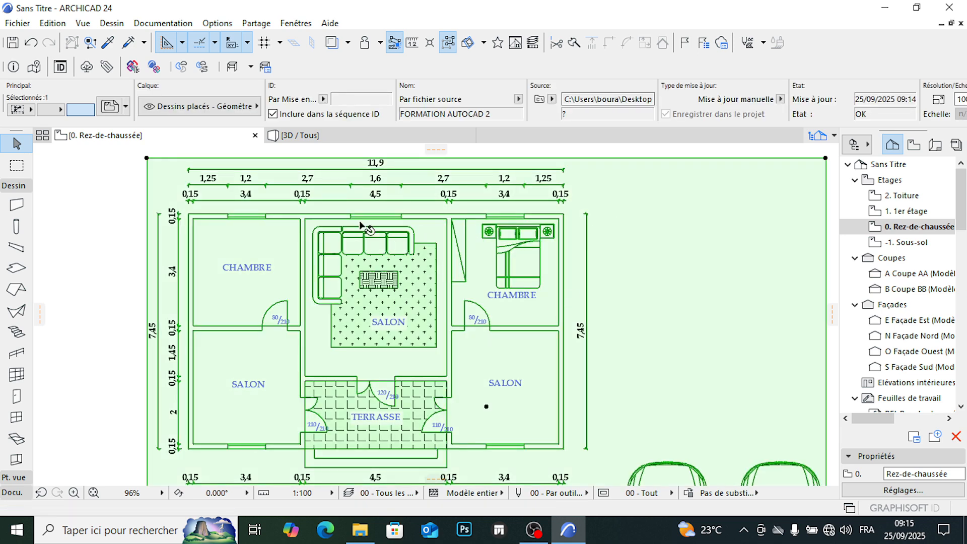
scroll(388, 199, down, 1)
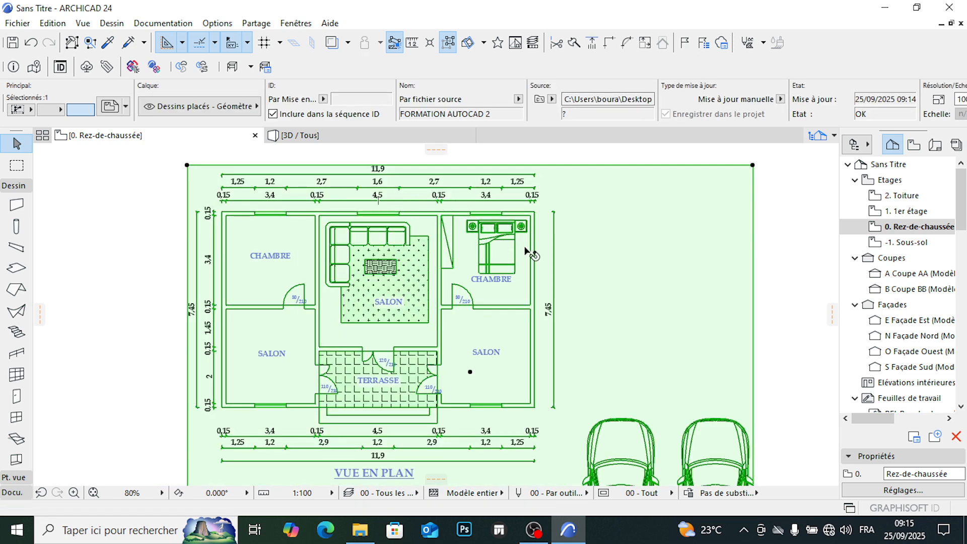
right_click(579, 220)
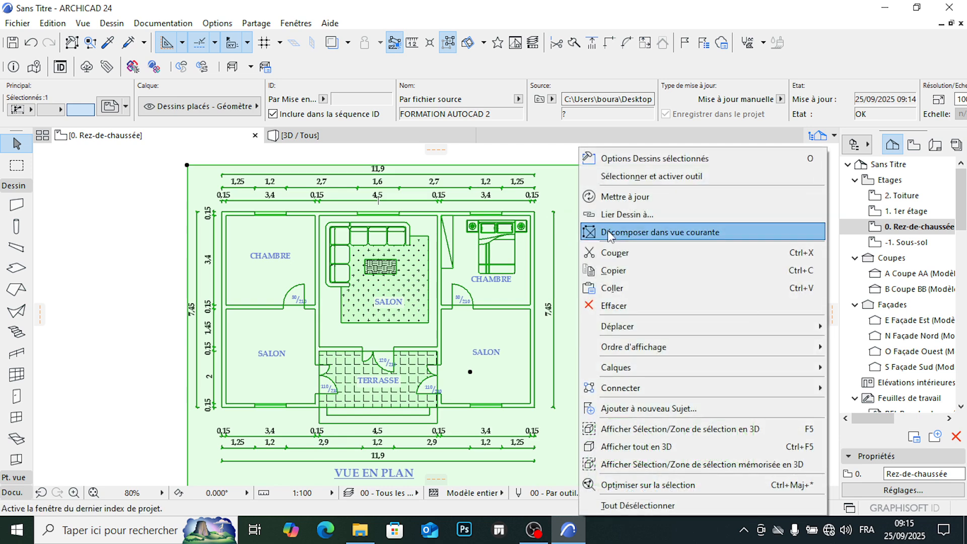
click(633, 234)
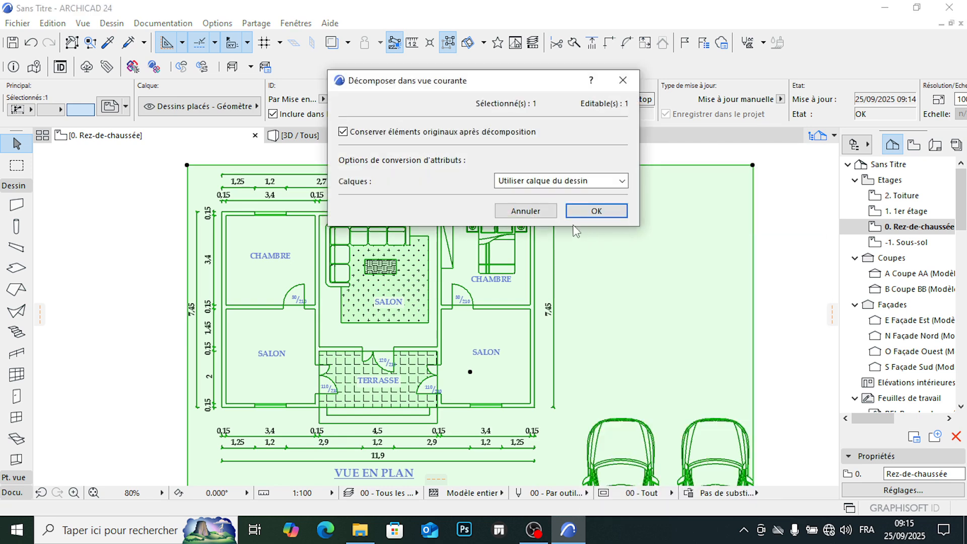
click(544, 183)
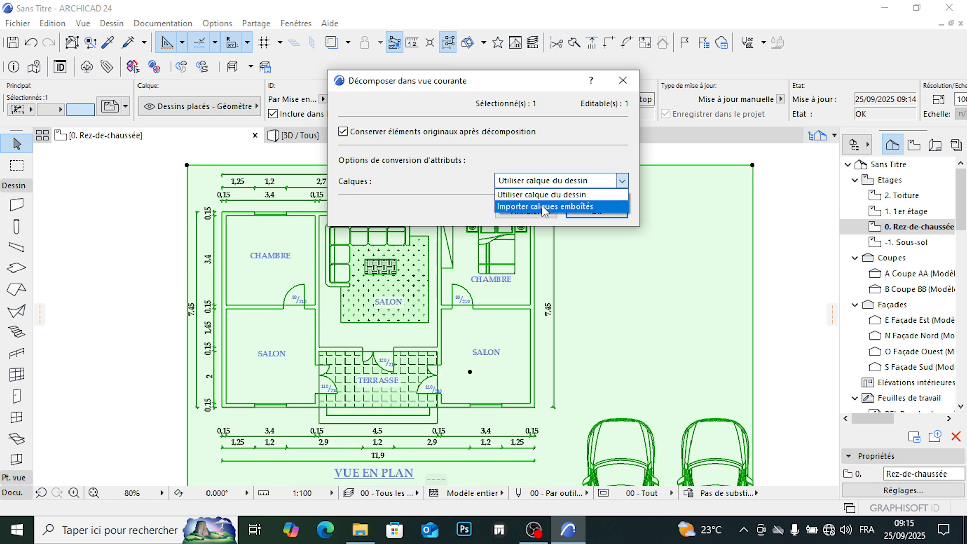
click(543, 206)
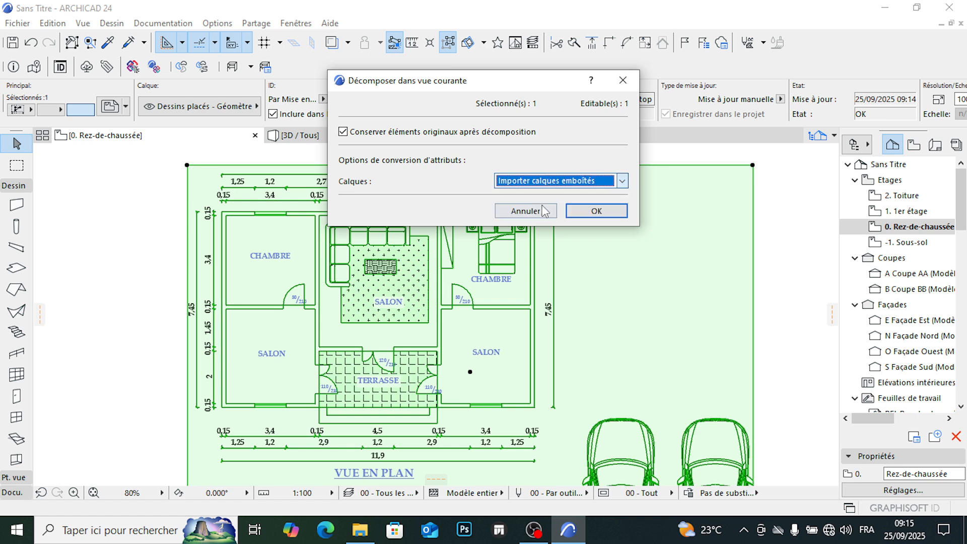
click(588, 214)
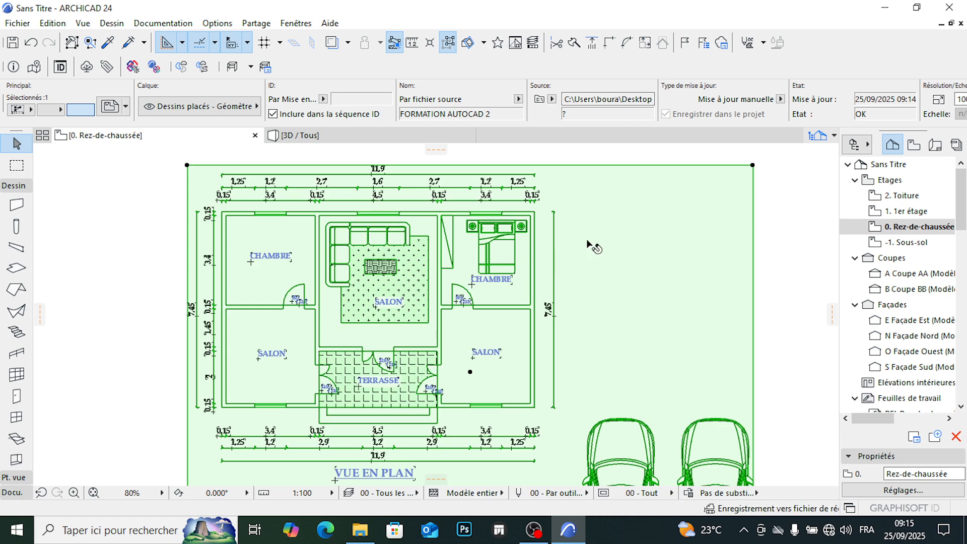
Step: Check the decomposed elements by selecting single furniture and wall lines in the bedroom that contains the bed, and clear the selection
click(534, 226)
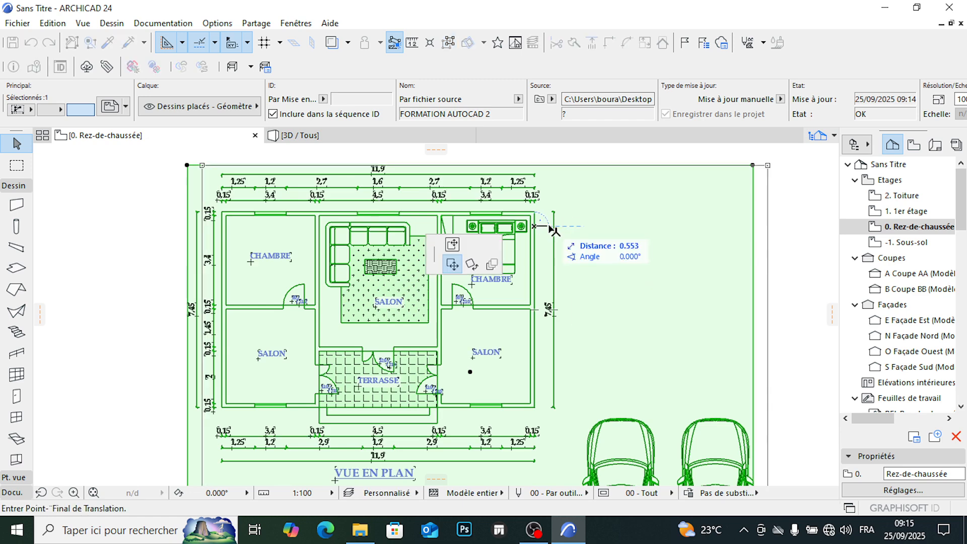
key(Escape)
key(Escape)
click(529, 228)
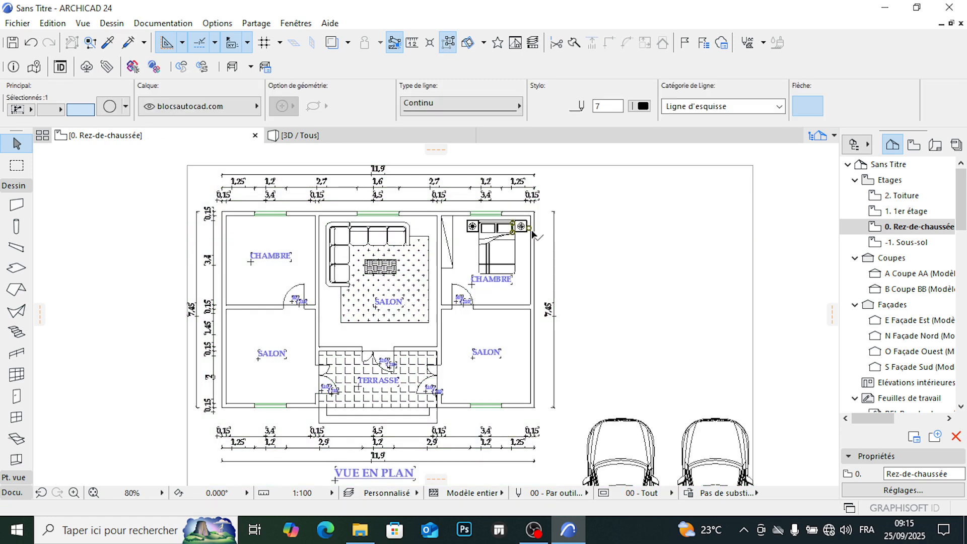
click(531, 248)
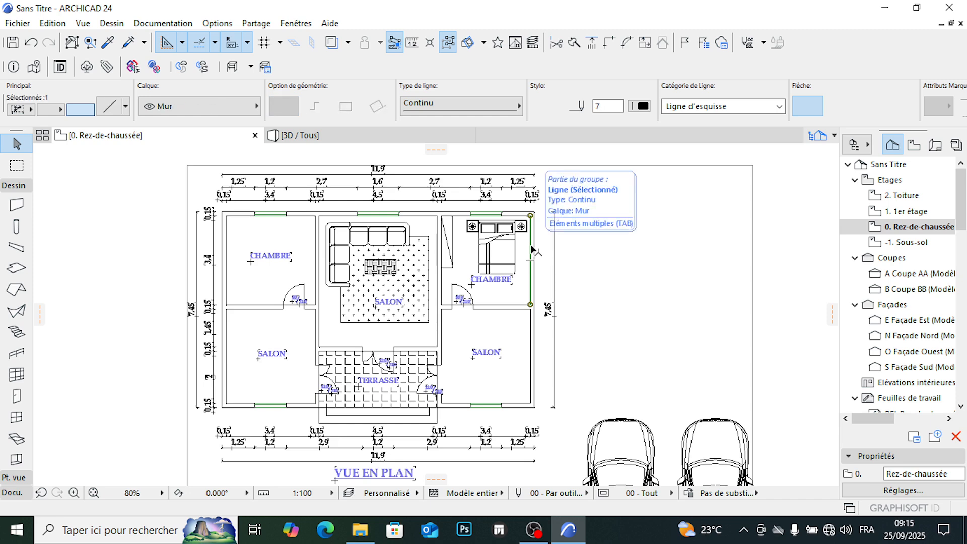
scroll(533, 248, up, 3)
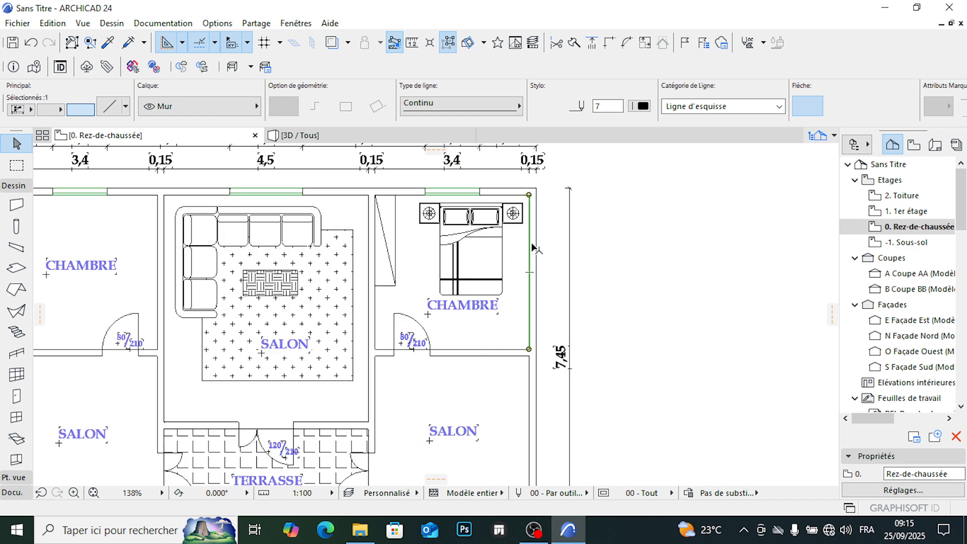
key(Escape)
scroll(535, 225, down, 3)
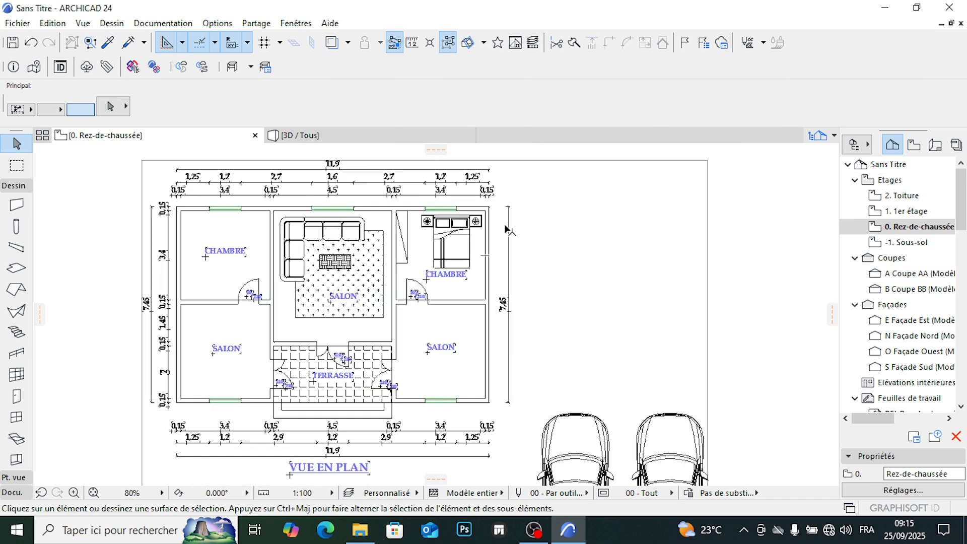
Step: Delete the original placed drawing that lies over the decomposed plan lines
click(596, 219)
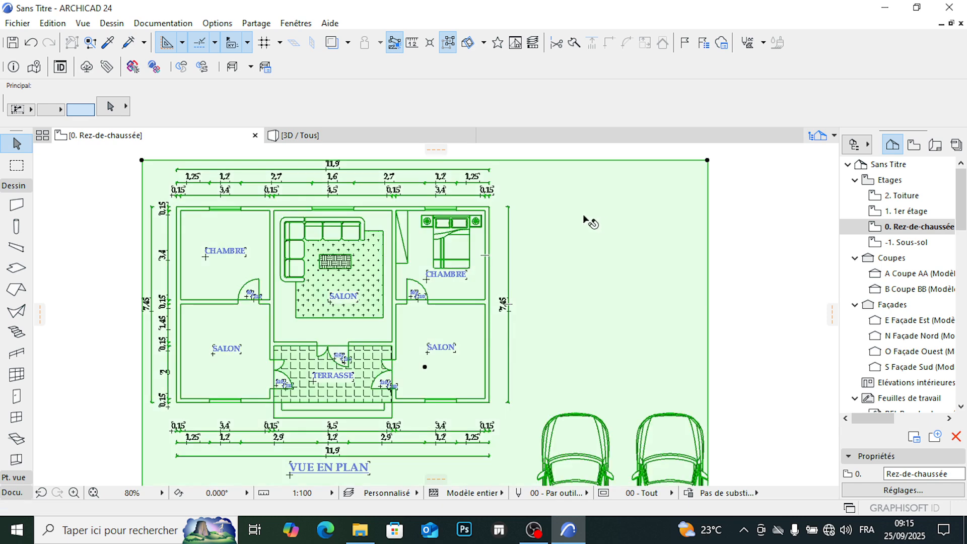
key(Escape)
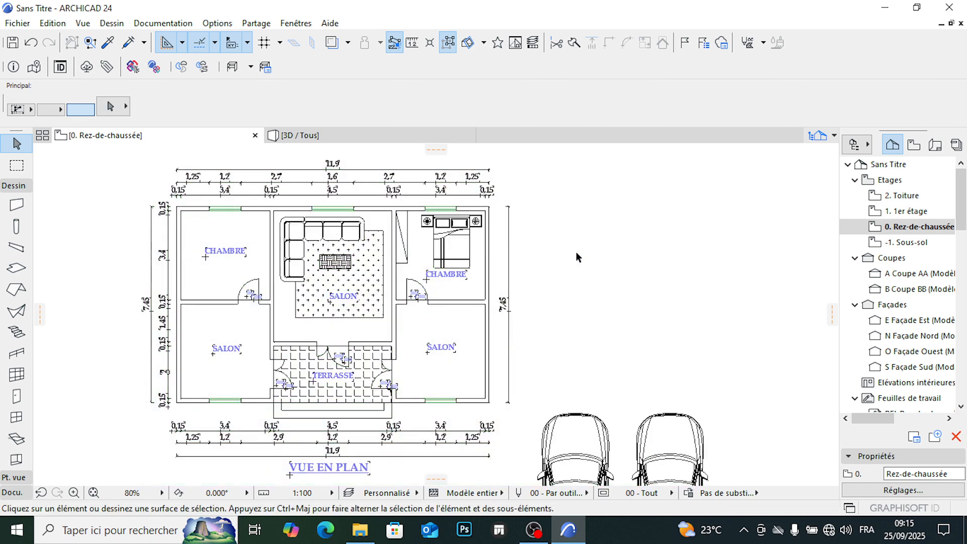
Step: Set the wall defaults to top and base offsets of 0, a basic structure and a thickness of 0.150 m
scroll(453, 293, down, 2)
scroll(258, 216, up, 3)
scroll(471, 215, down, 1)
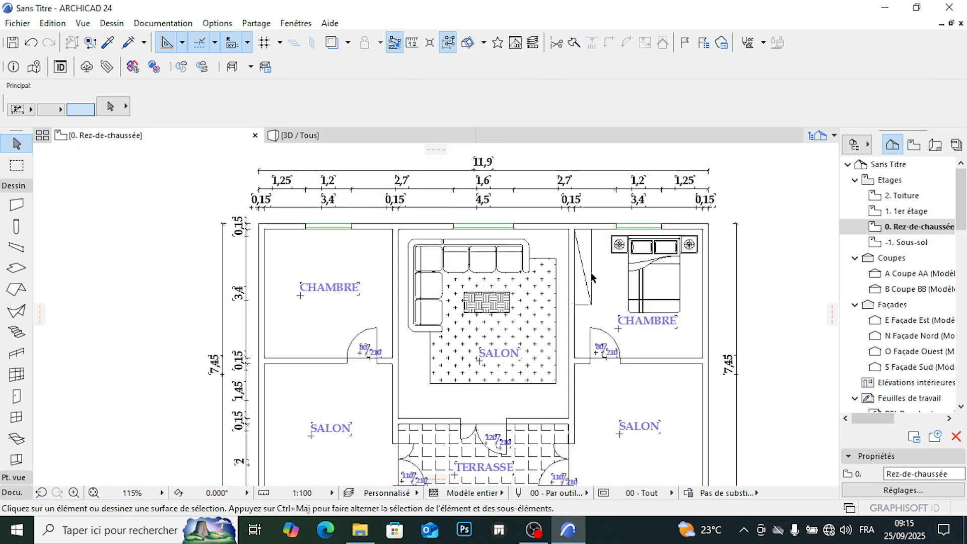
click(16, 204)
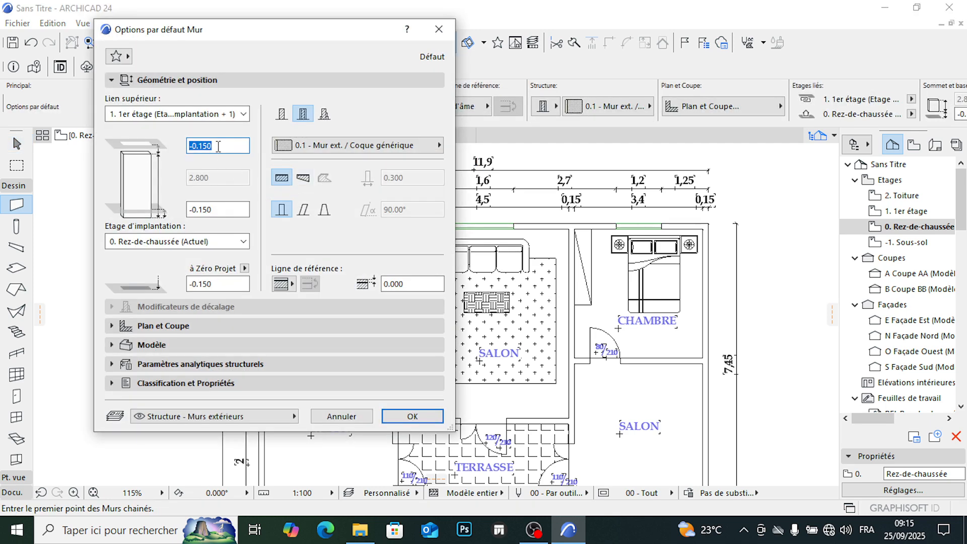
text(0)
click(225, 209)
text(00)
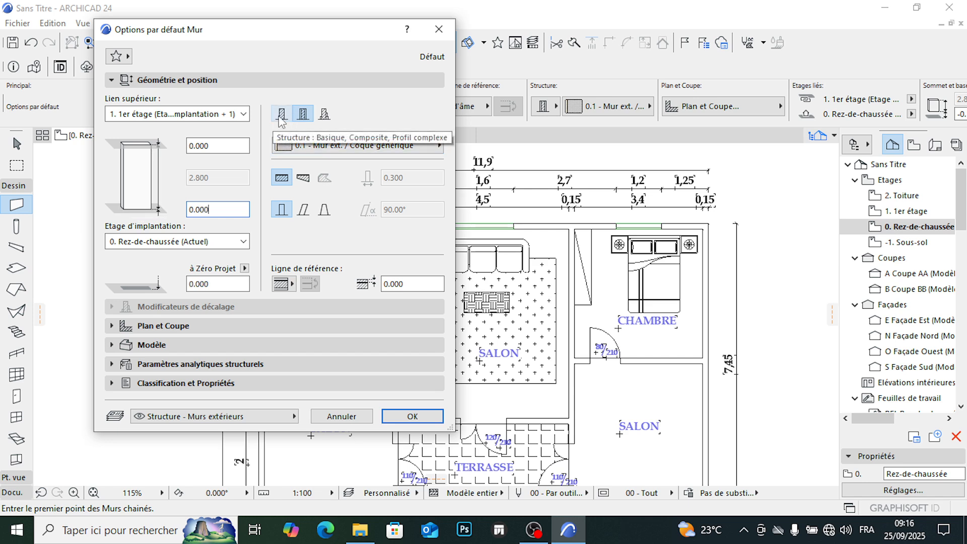
click(282, 114)
click(385, 177)
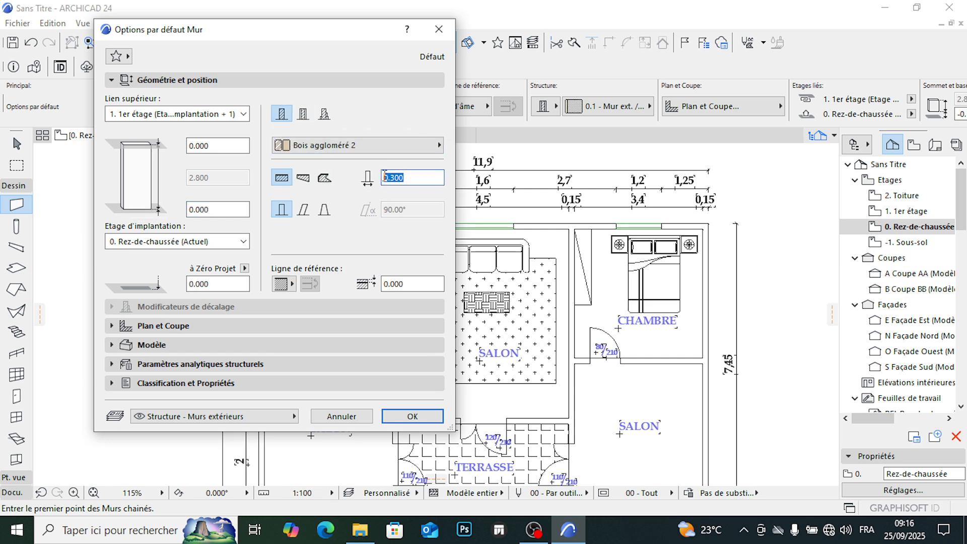
text(150)
click(418, 417)
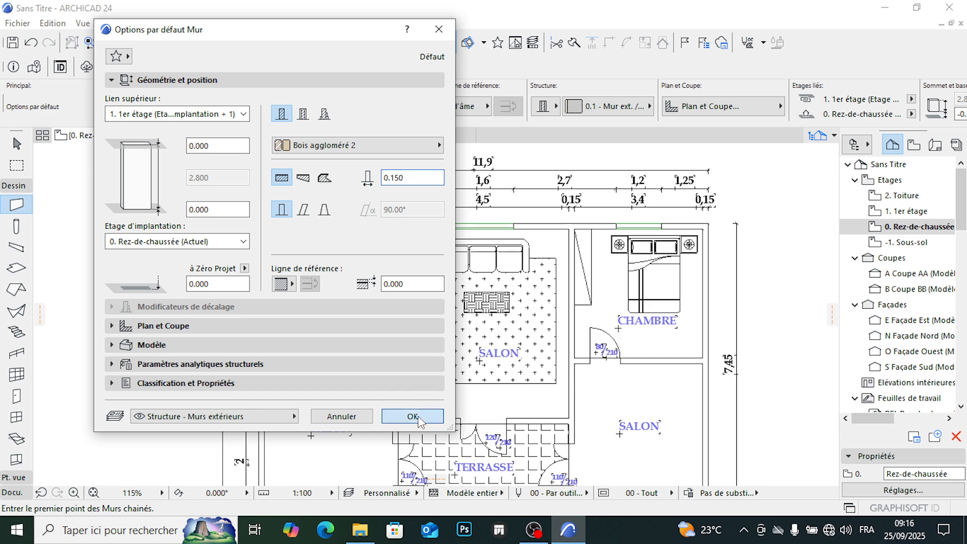
Step: Start a chained wall at the plan's upper-left outer corner, set its reference line to Face intérieure and run it to the upper-right corner
scroll(272, 224, up, 2)
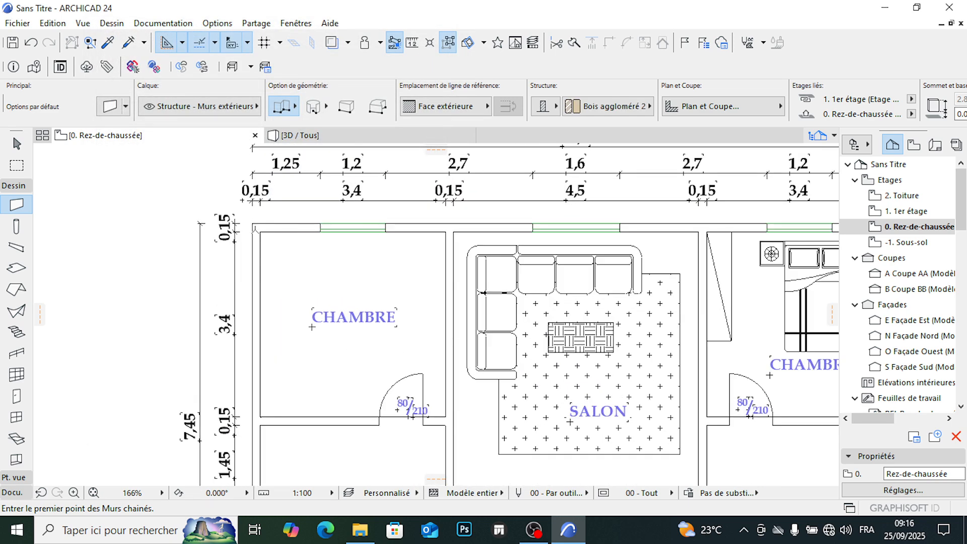
click(252, 224)
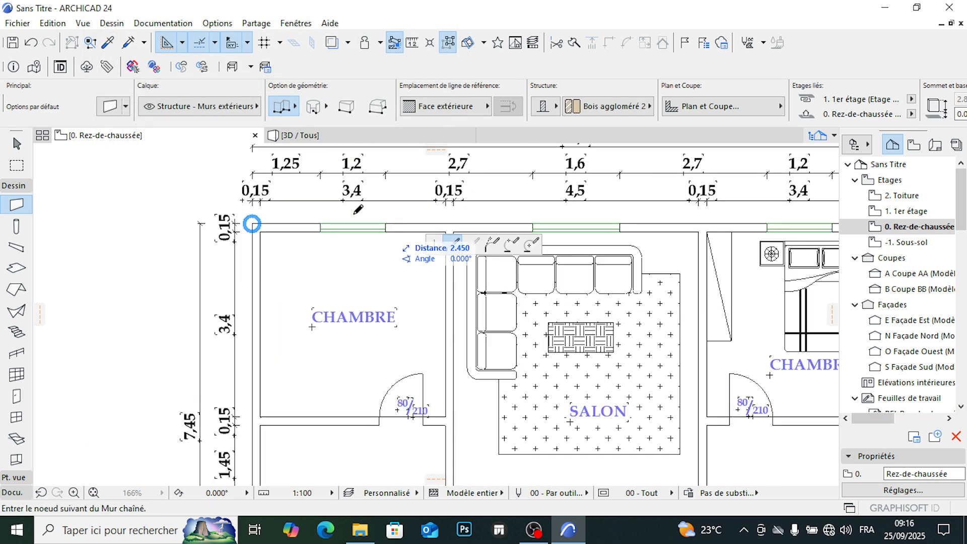
scroll(251, 223, down, 3)
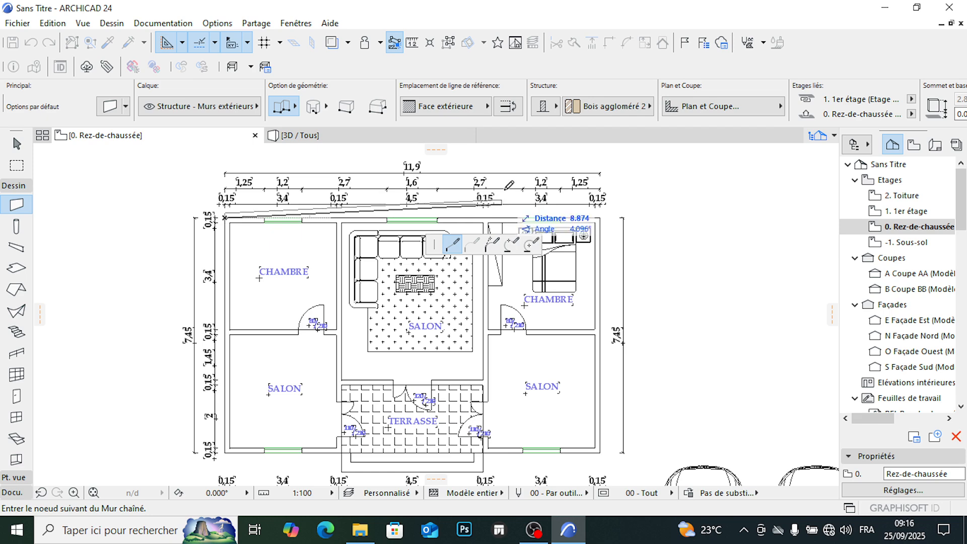
click(476, 112)
click(523, 136)
scroll(596, 216, up, 2)
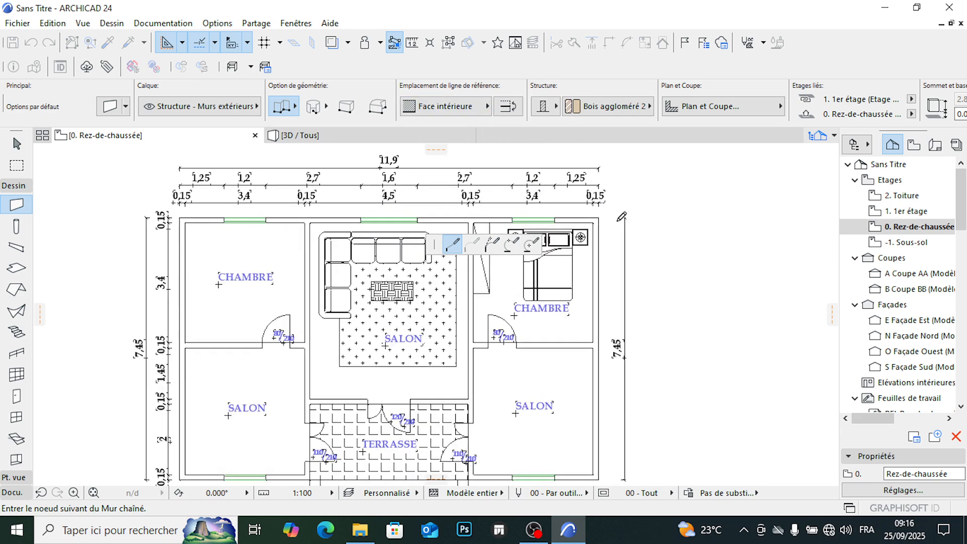
Step: Continue the chained wall down the right side, along the front to the terrace and up to the terrace's rear right corner
scroll(597, 217, down, 4)
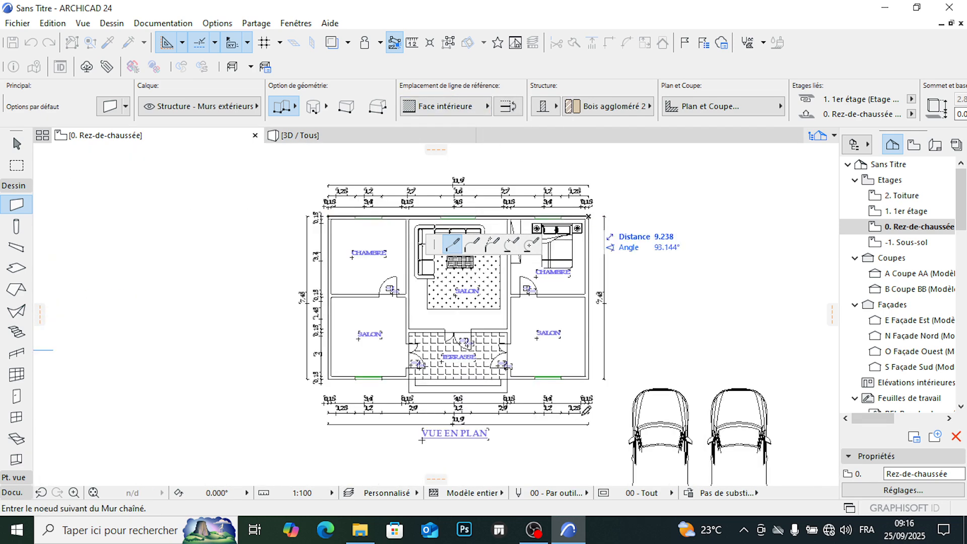
scroll(589, 361, up, 2)
scroll(589, 362, up, 2)
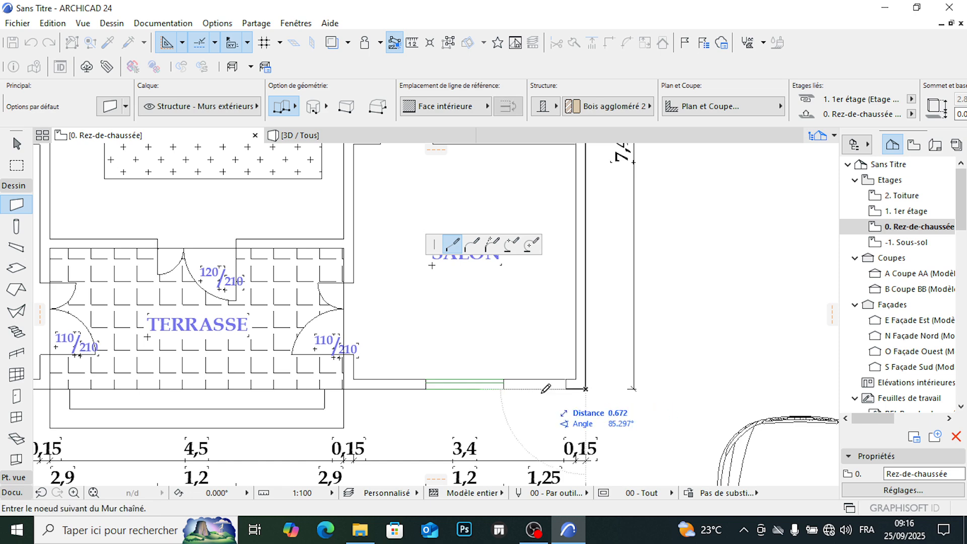
click(585, 389)
click(344, 389)
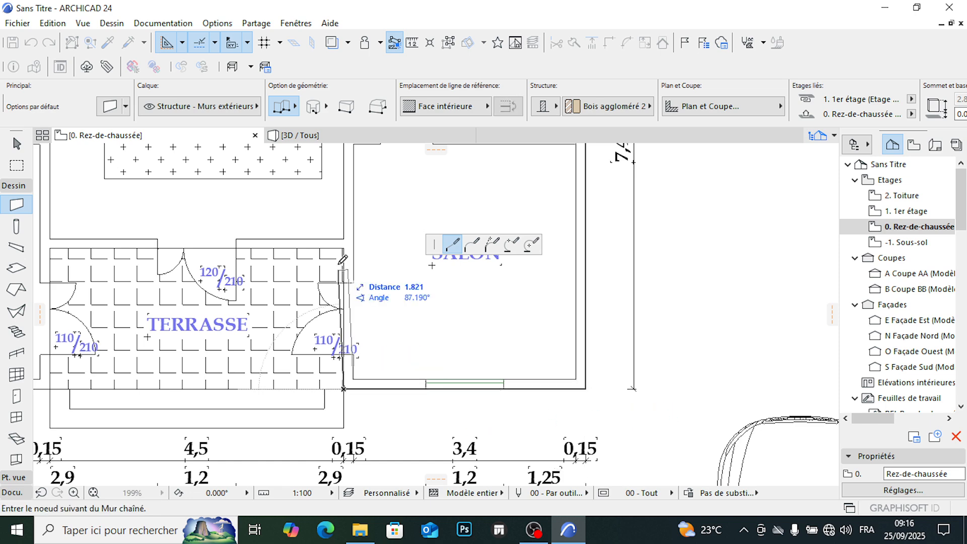
click(344, 248)
Step: Continue the chained wall along the back of the terrace and down its left side to the front line
scroll(473, 220, down, 2)
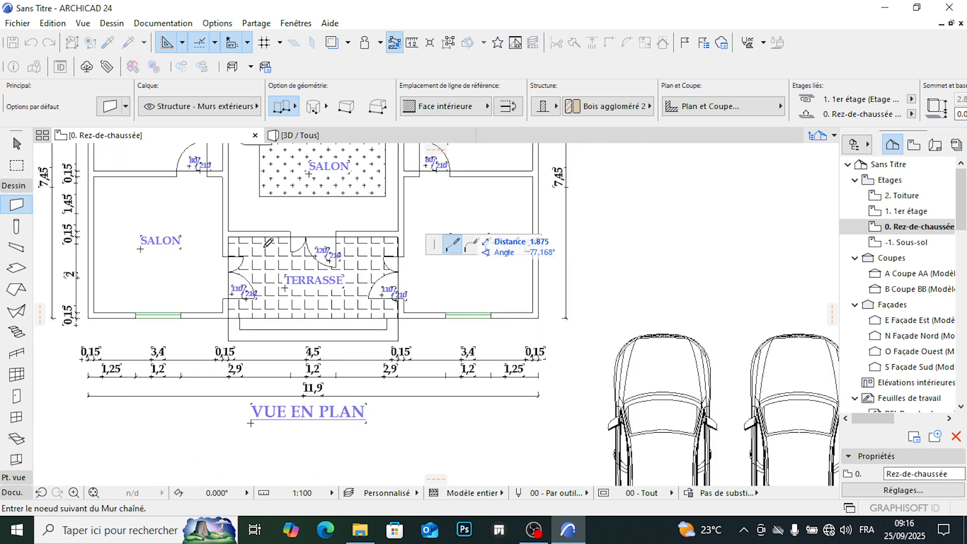
scroll(227, 236, up, 2)
scroll(227, 234, up, 1)
click(228, 237)
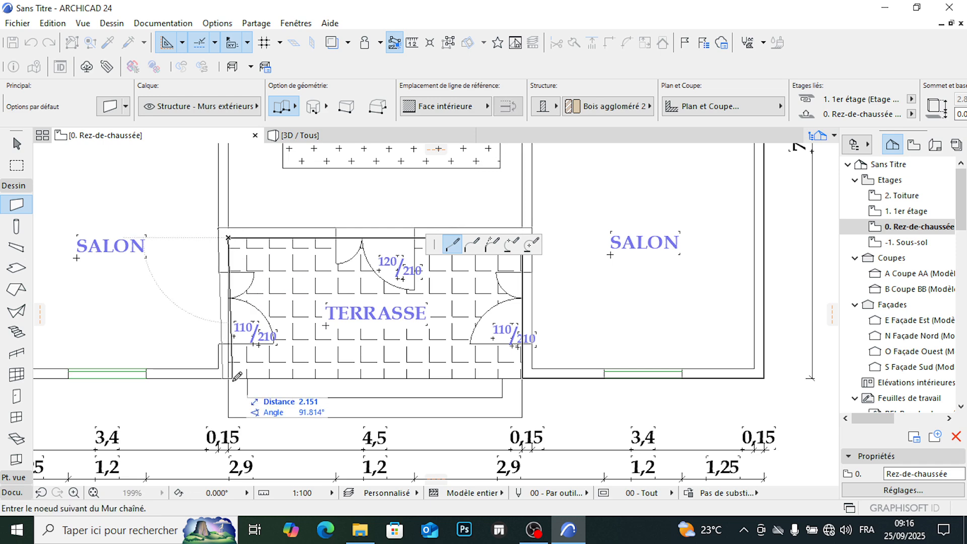
Step: Run the chained wall along the left salon's front to the lower-left corner and close it at the starting upper-left corner
scroll(229, 375, down, 3)
scroll(158, 375, up, 3)
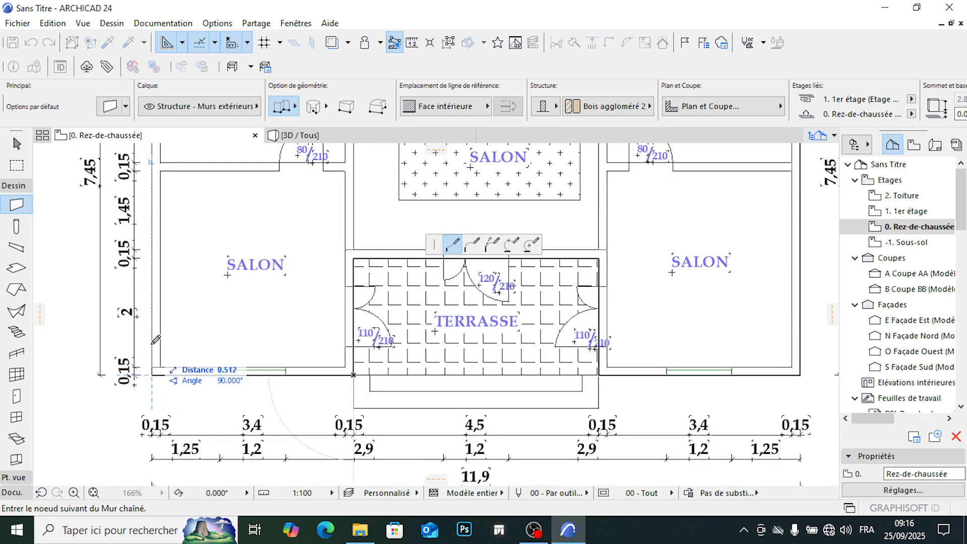
scroll(157, 377, down, 3)
scroll(167, 256, up, 3)
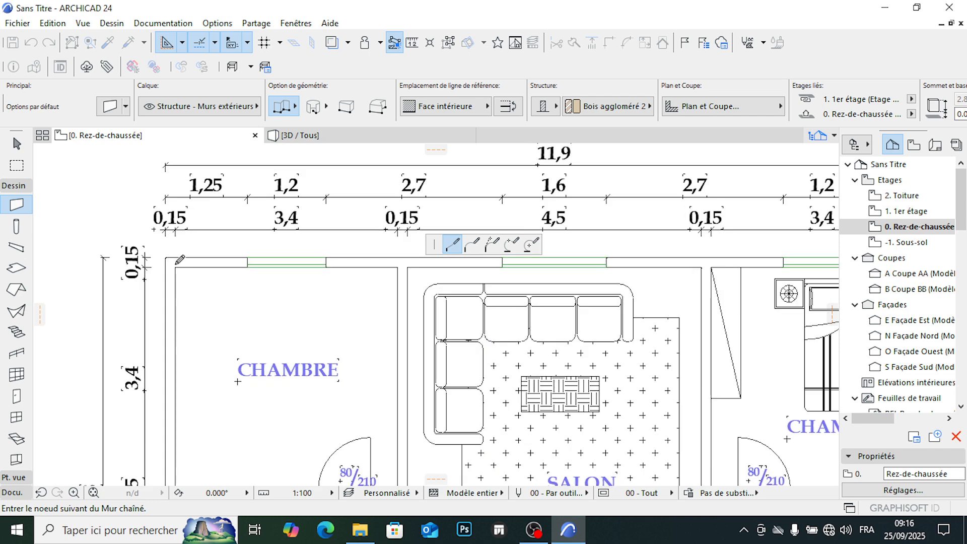
click(167, 255)
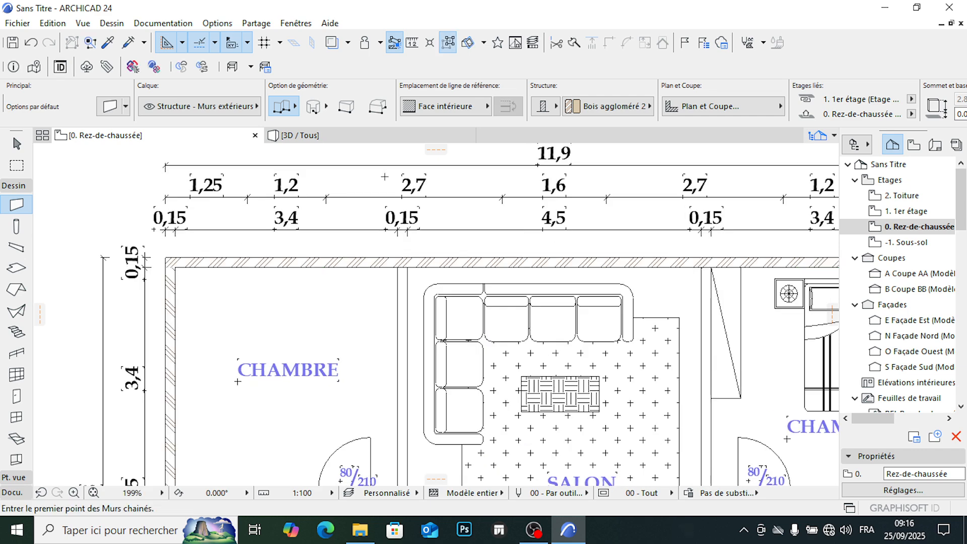
Step: Examine the traced exterior walls in the 3D perspective, checking the closed outline, corners and terrace recess
click(354, 139)
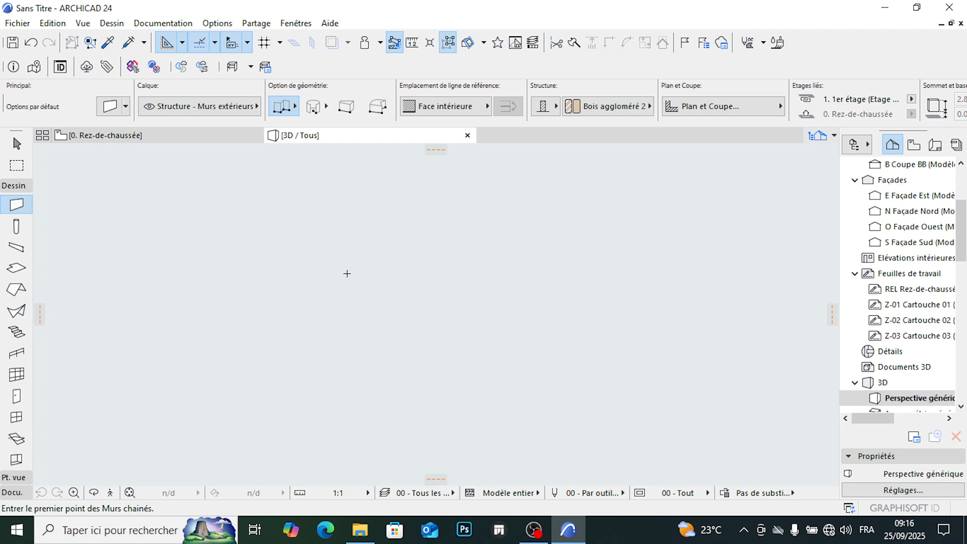
scroll(362, 314, up, 5)
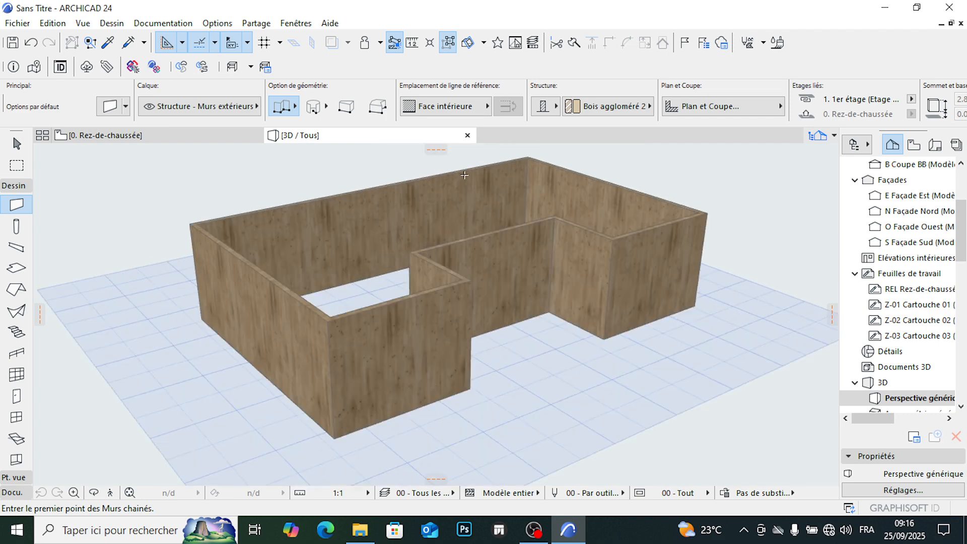
scroll(457, 243, up, 5)
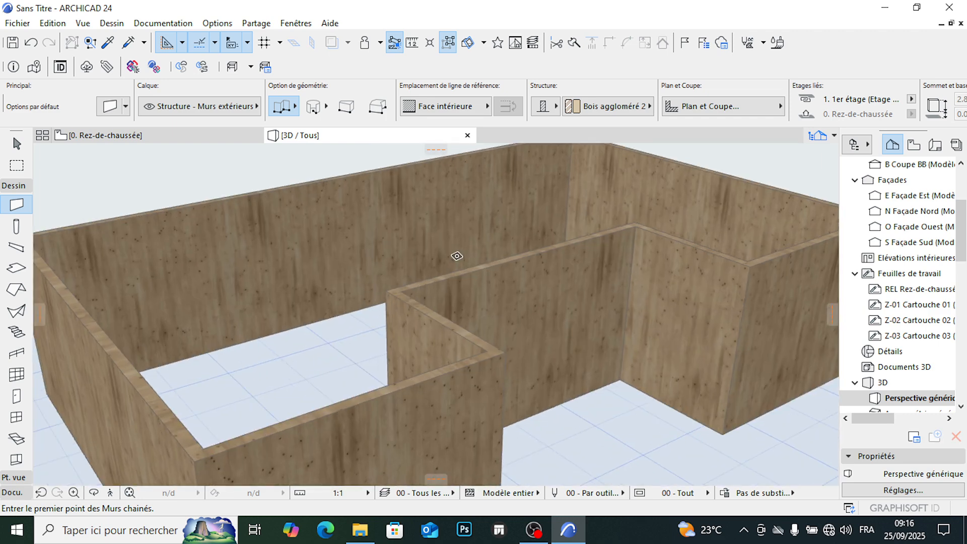
scroll(412, 212, down, 3)
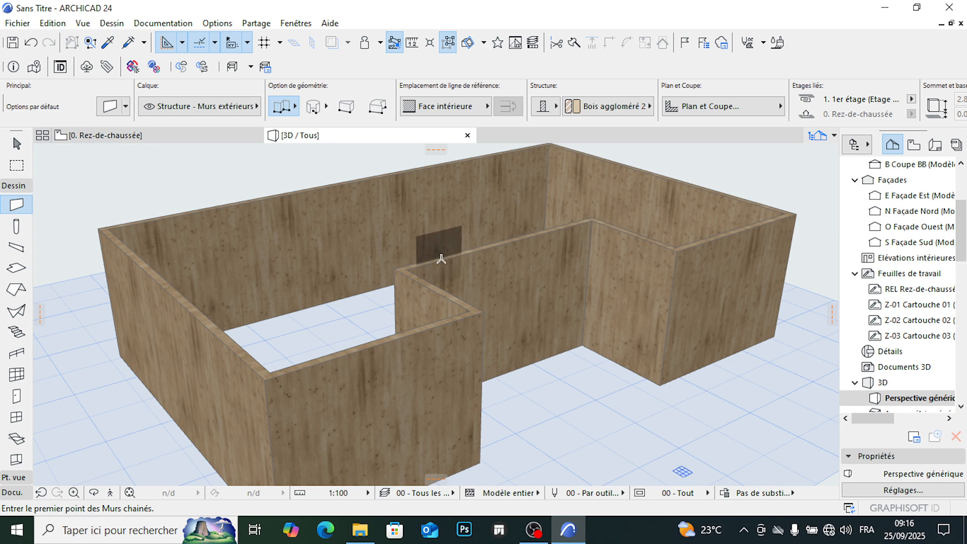
scroll(426, 242, down, 2)
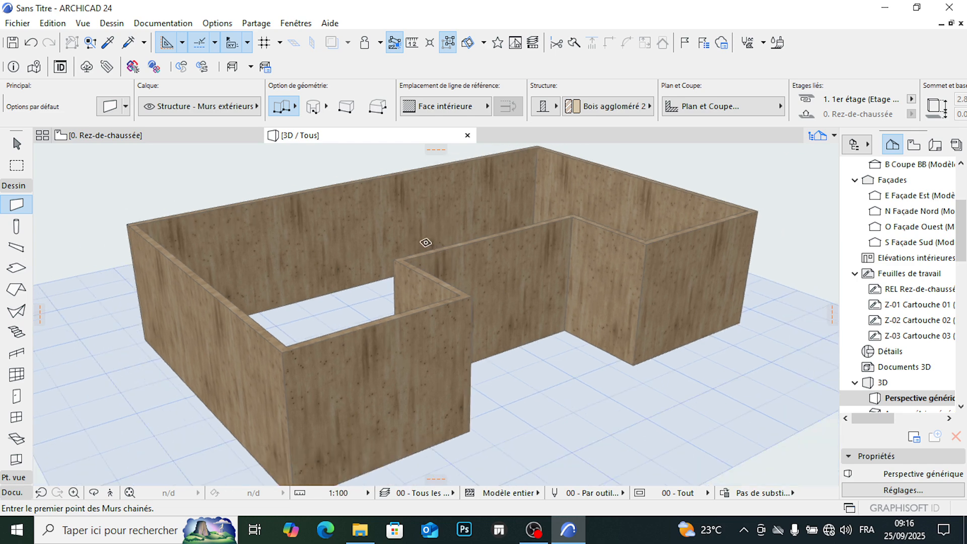
scroll(430, 267, up, 3)
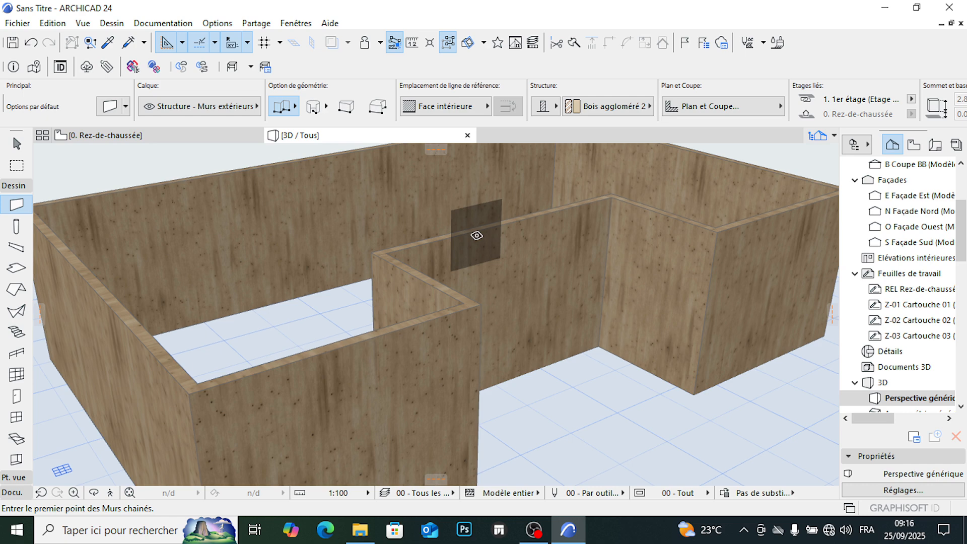
scroll(476, 234, down, 3)
scroll(411, 230, up, 2)
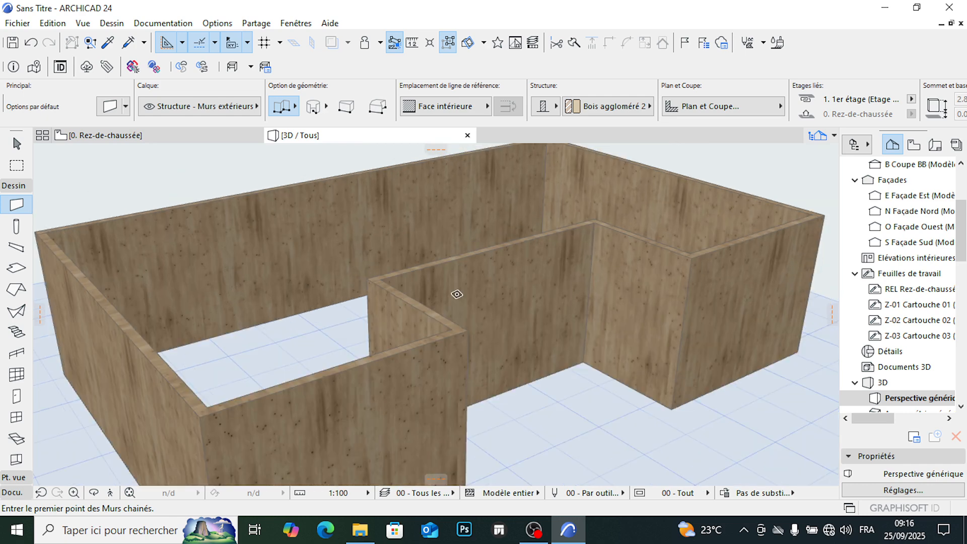
shift+middle_drag(457, 294, 269, 265)
scroll(336, 302, up, 3)
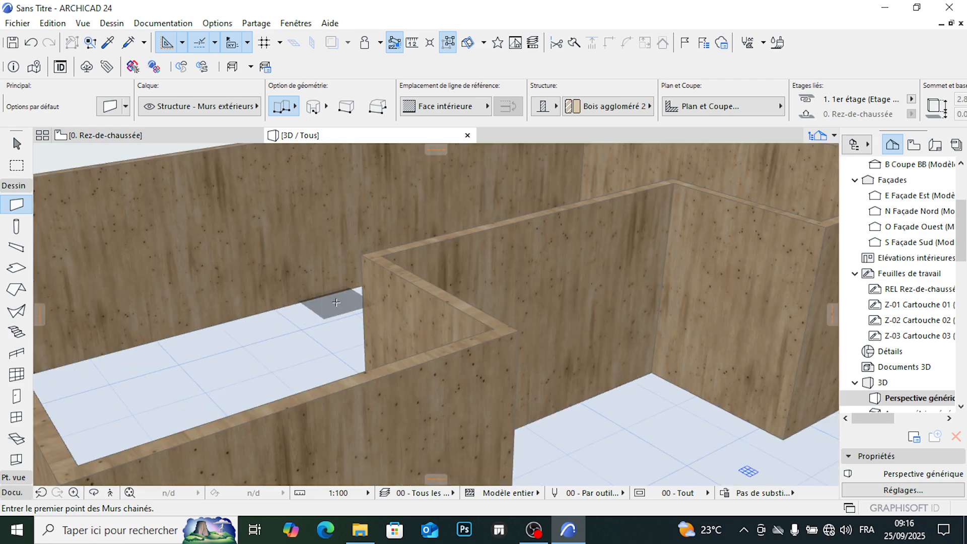
scroll(335, 302, down, 3)
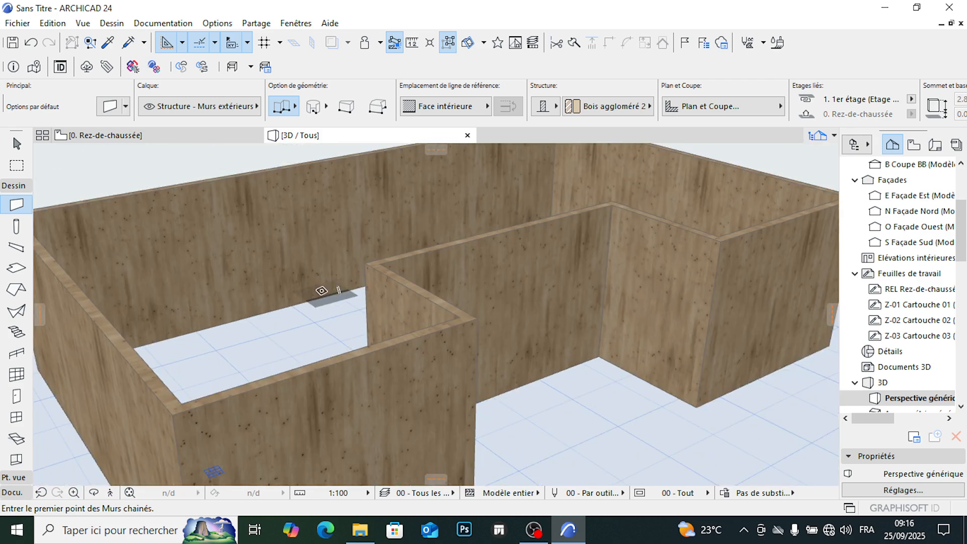
scroll(361, 298, down, 3)
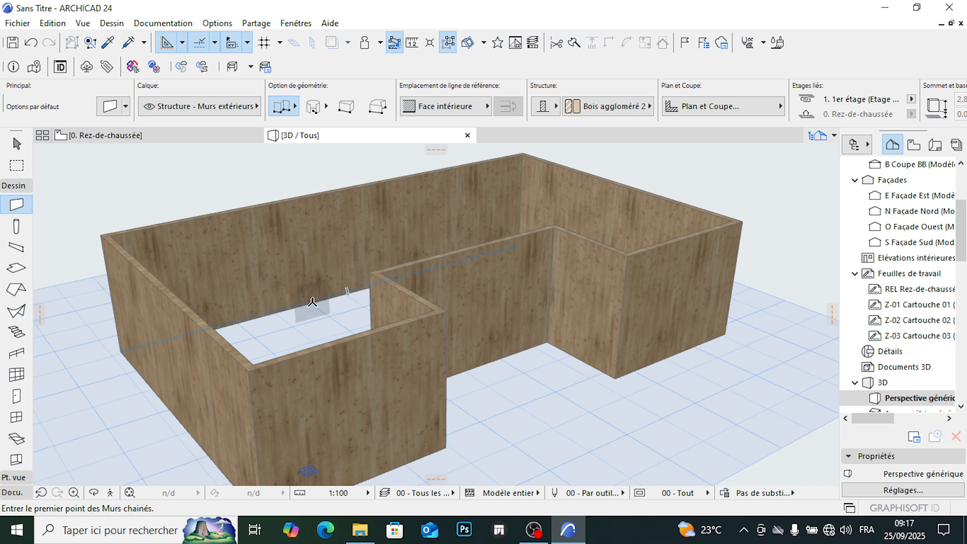
scroll(460, 332, up, 5)
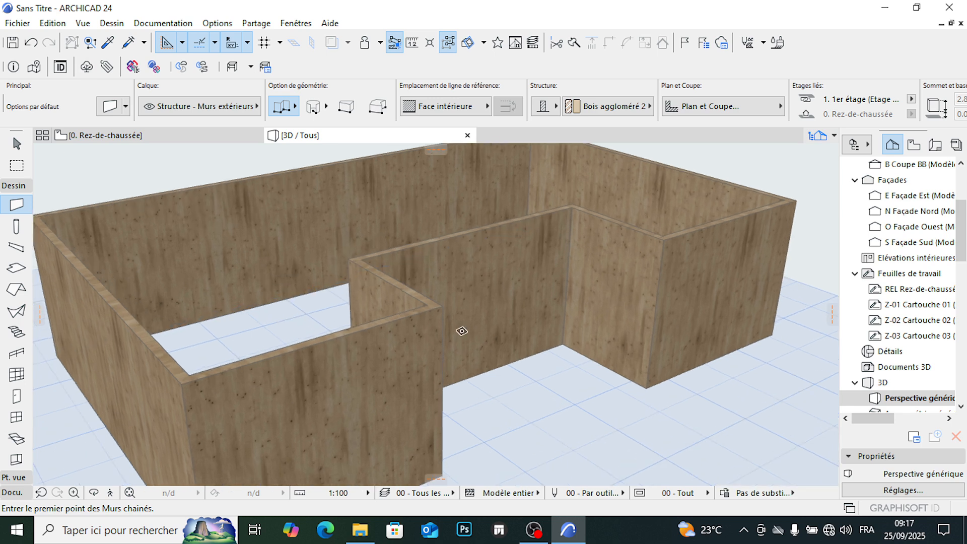